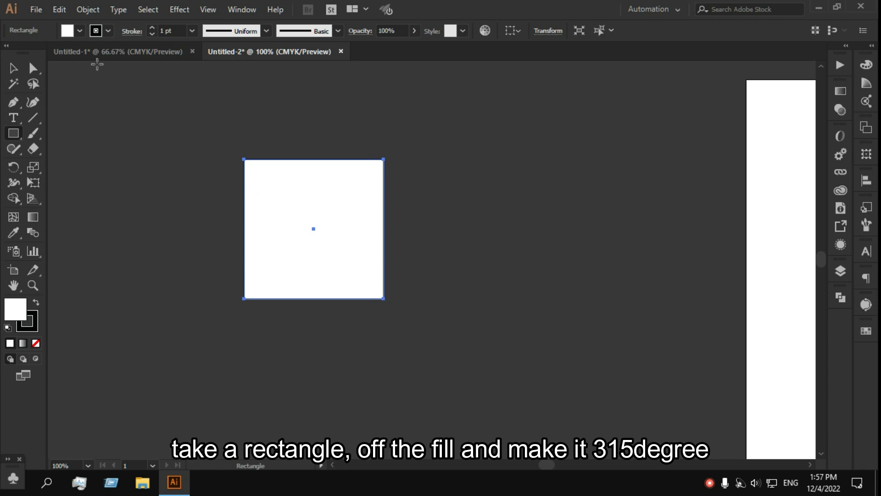
# - Remove the square's fill and give it a red stroke
pyautogui.click(8, 52)
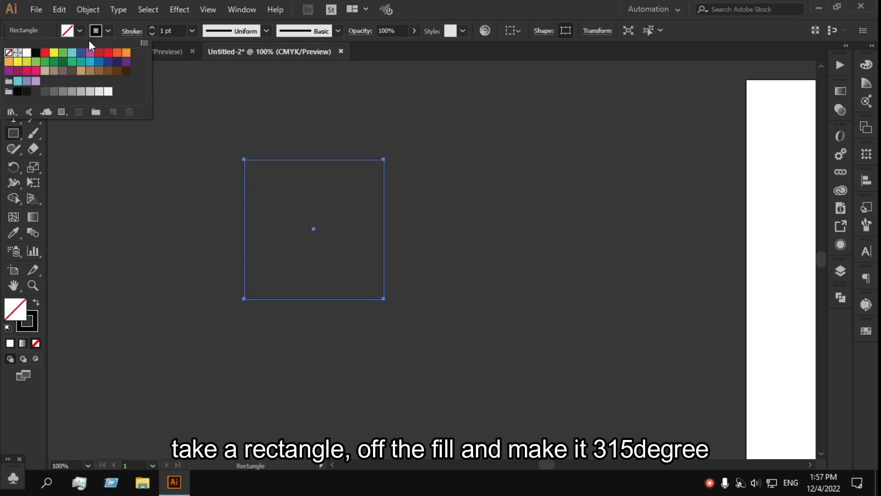
pyautogui.click(109, 31)
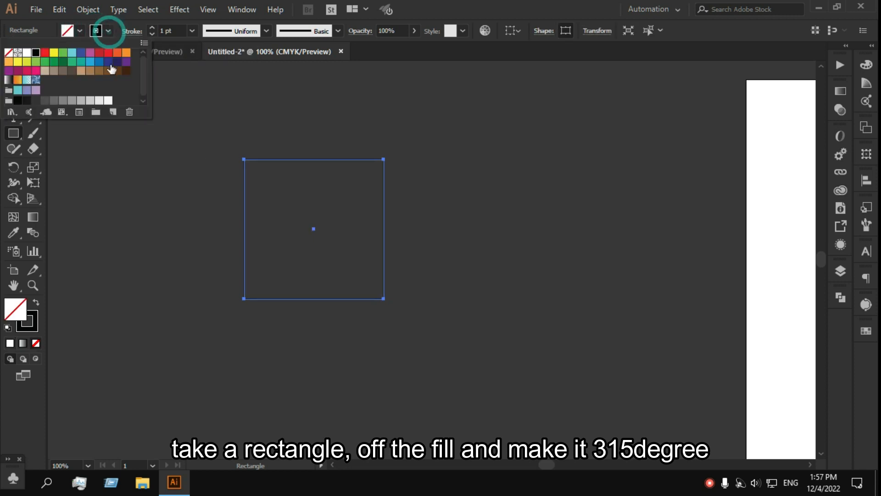
pyautogui.click(108, 54)
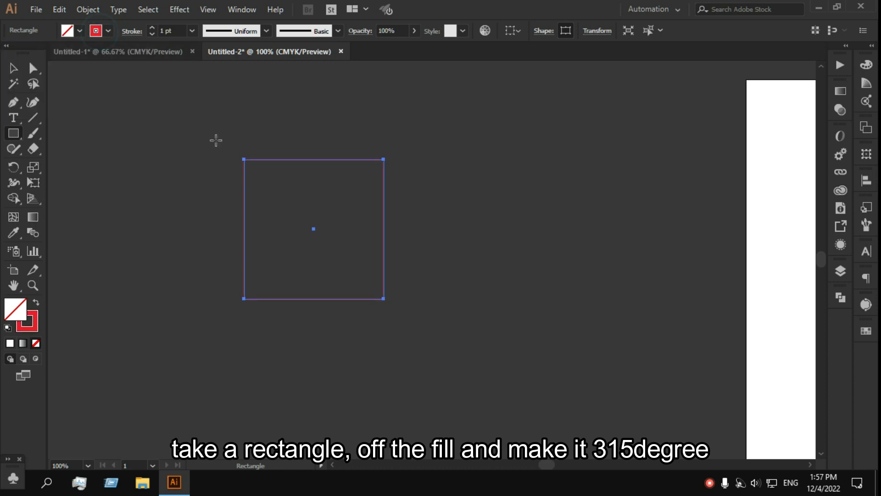
# - Rotate the square 45° clockwise so that it stands on its corner as a diamond
pyautogui.click(14, 68)
pyautogui.scroll(1, 330, 145)
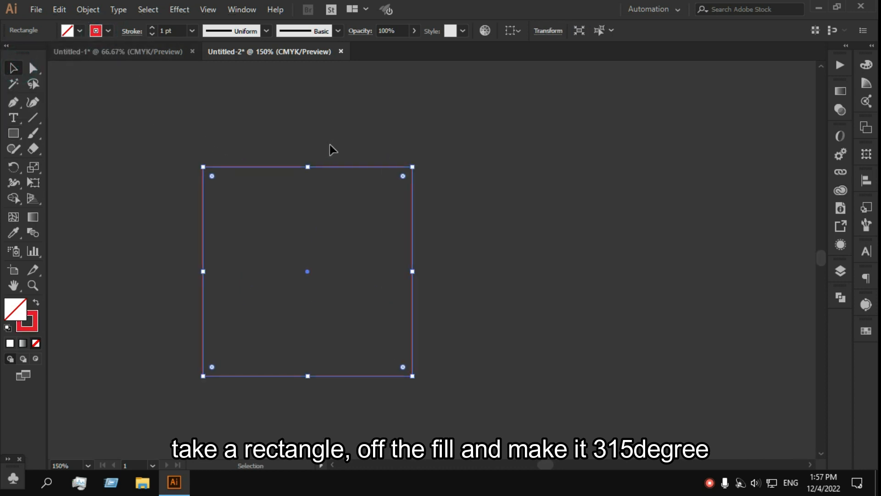
pyautogui.moveTo(413, 160); pyautogui.dragTo(489, 254)
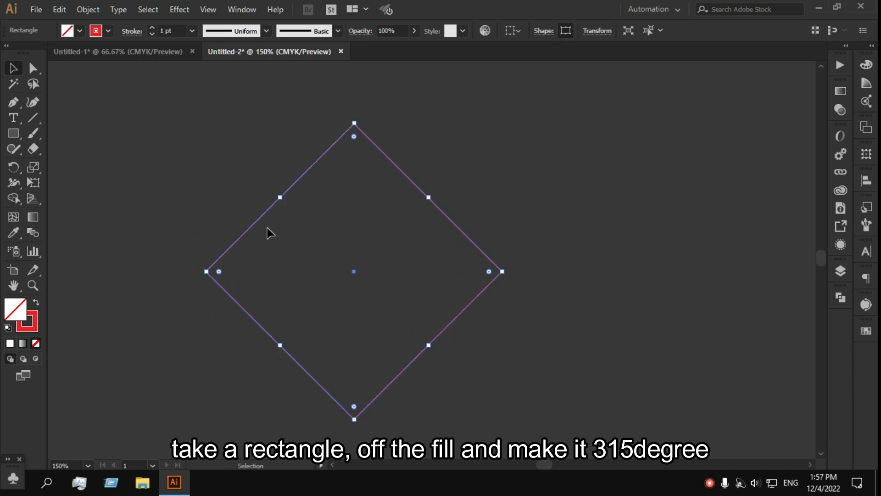
# - Delete the diamond's upper corner anchor point, leaving an open V-shaped path, and reselect the whole path
pyautogui.click(33, 69)
pyautogui.scroll(1, 233, 103)
pyautogui.moveTo(249, 104); pyautogui.dragTo(447, 200)
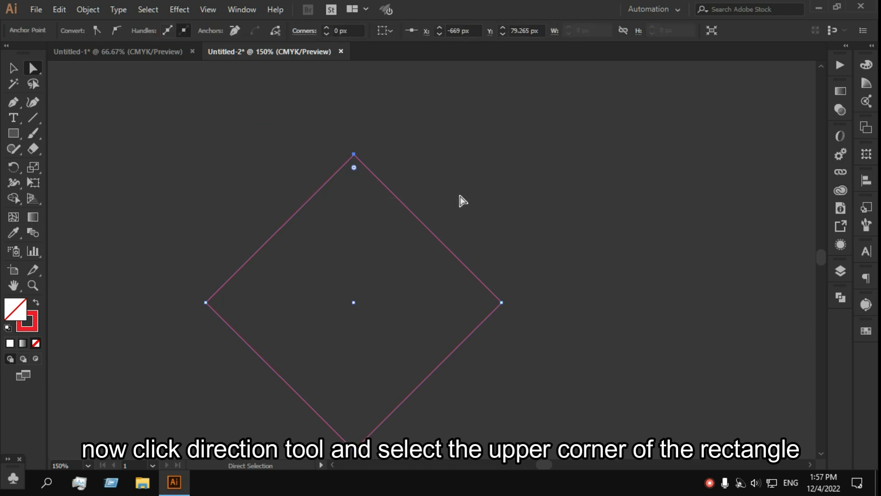
pyautogui.press('Delete')
pyautogui.scroll(-3, 431, 172)
pyautogui.click(13, 68)
pyautogui.hotkey('ctrl', 'z')
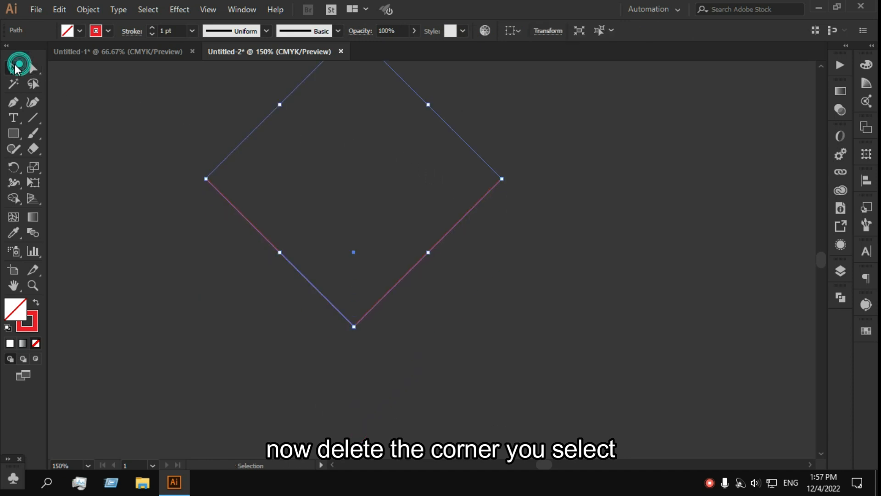
pyautogui.scroll(1, 360, 101)
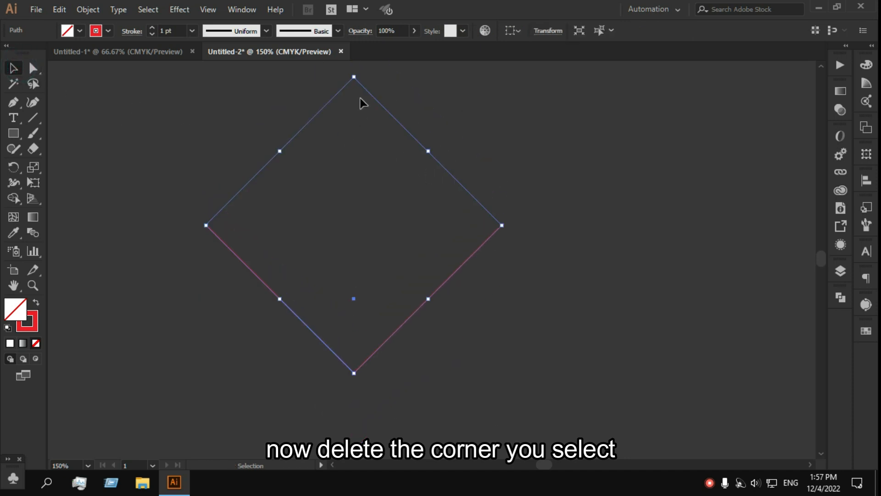
# - Set the V-shaped path's stroke weight to 180 pt
pyautogui.click(159, 29)
pyautogui.click(164, 29)
pyautogui.doubleClick(167, 30)
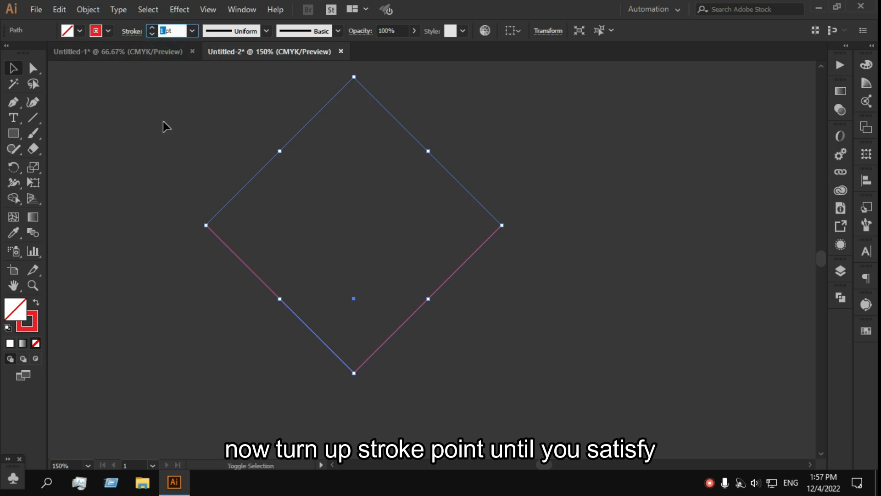
pyautogui.hotkey('shift', 'Up')
pyautogui.hotkey('shift', 'Up')
pyautogui.hotkey('shift', 'Up')
pyautogui.hotkey('shift', 'Up')
pyautogui.hotkey('shift', 'Up')
pyautogui.hotkey('shift', 'Up')
pyautogui.hotkey('shift', 'Up')
pyautogui.hotkey('shift', 'Up')
pyautogui.hotkey('shift', 'Up')
pyautogui.hotkey('shift', 'Up')
pyautogui.hotkey('shift', 'Up')
pyautogui.hotkey('shift', 'Up')
pyautogui.hotkey('shift', 'Up')
pyautogui.hotkey('shift', 'Up')
pyautogui.hotkey('shift', 'Up')
pyautogui.hotkey('shift', 'Up')
pyautogui.hotkey('shift', 'Up')
pyautogui.hotkey('shift', 'Up')
pyautogui.scroll(-2, 285, 162)
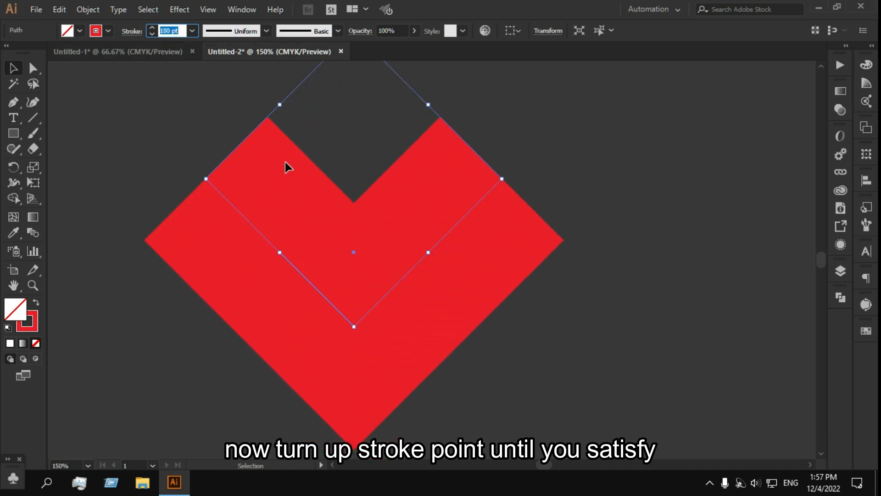
# - Give the path's stroke a round cap so its two ends form the lobes of a heart
pyautogui.click(132, 32)
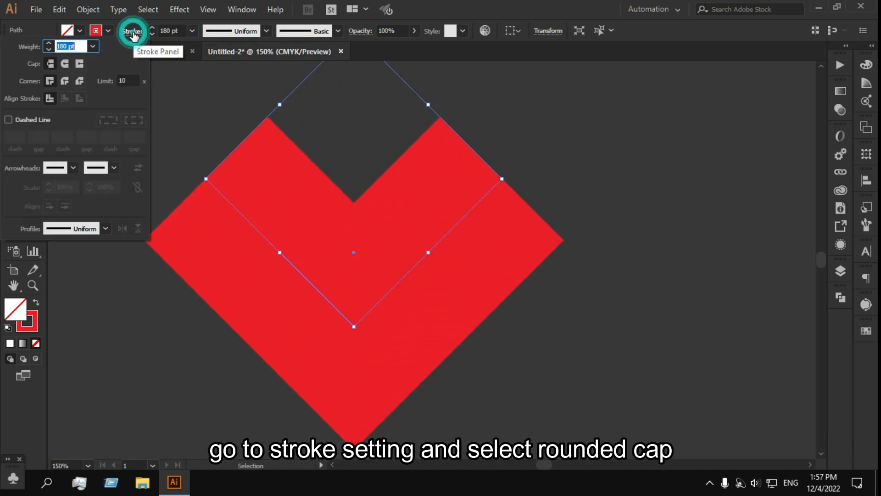
pyautogui.click(65, 65)
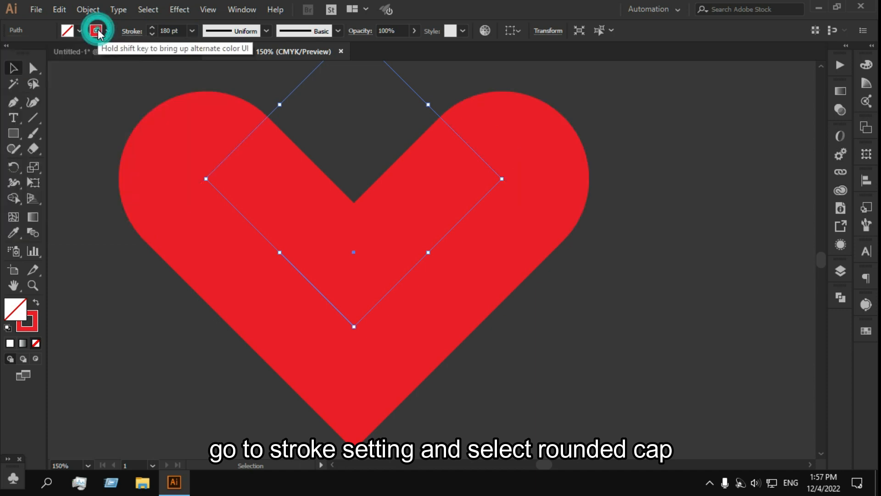
pyautogui.scroll(1, 257, 127)
# - Raise the heart's stroke weight to 310 pt and deselect it
pyautogui.click(168, 32)
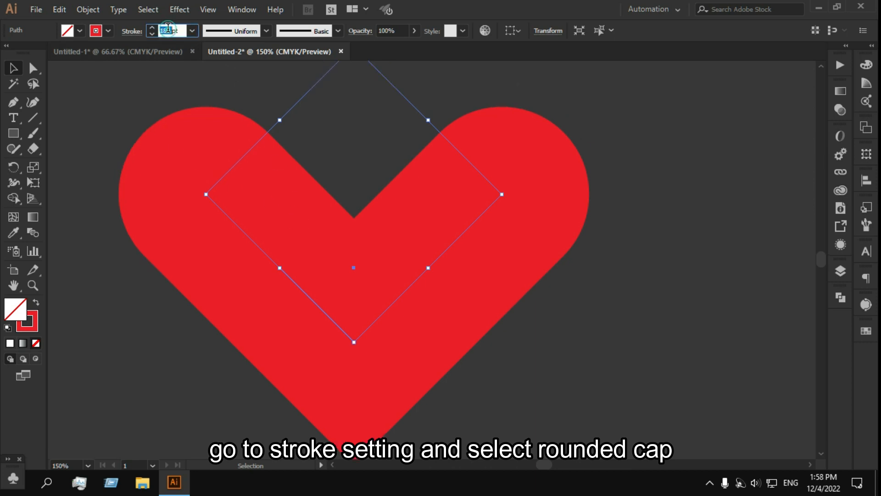
pyautogui.hotkey('shift', 'Up')
pyautogui.hotkey('shift', 'Up')
pyautogui.hotkey('shift', 'Up')
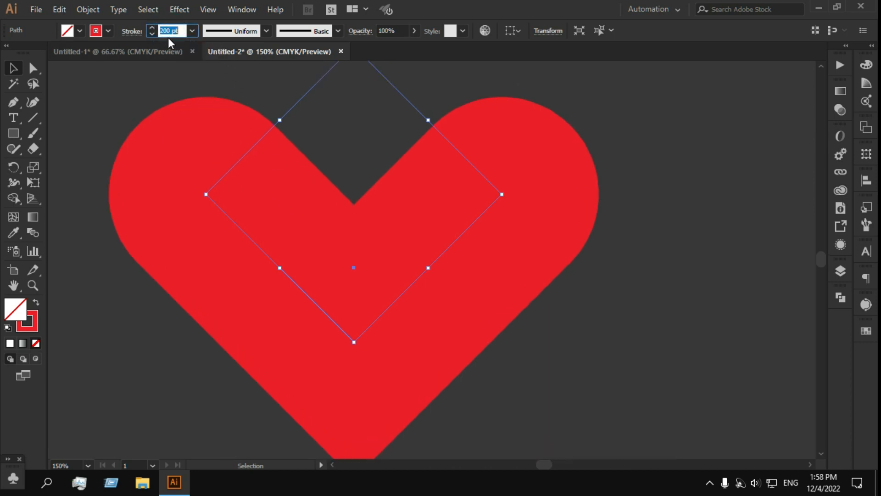
pyautogui.hotkey('shift', 'Up')
pyautogui.hotkey('shift', 'Up')
pyautogui.hotkey('shift', 'Up')
pyautogui.hotkey('shift', 'Up')
pyautogui.hotkey('shift', 'Up')
pyautogui.hotkey('shift', 'Up')
pyautogui.hotkey('shift', 'Up')
pyautogui.hotkey('shift', 'Up')
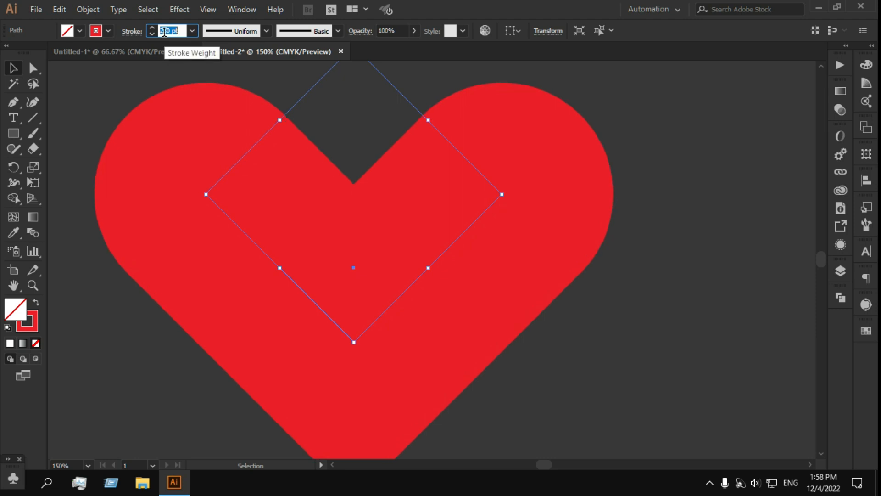
pyautogui.hotkey('shift', 'Up')
pyautogui.scroll(1, 381, 205)
pyautogui.scroll(-2, 422, 207)
pyautogui.click(396, 121)
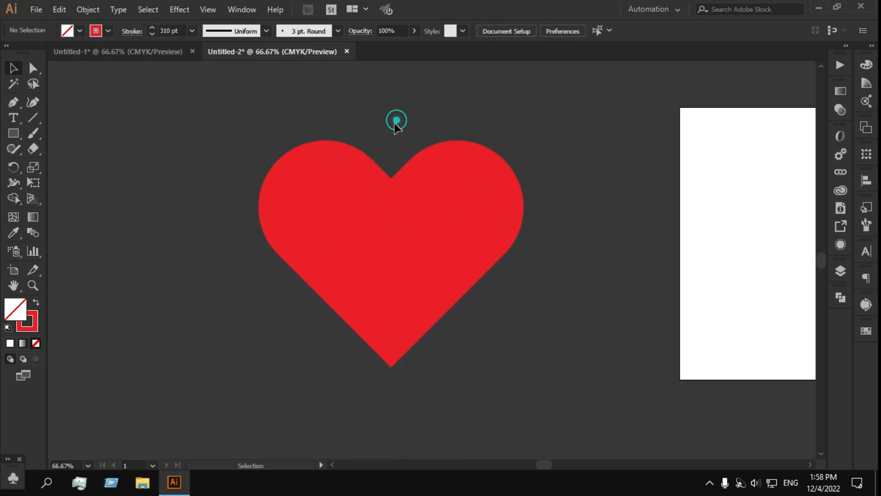
# - Reselect the heart and fine-tune its stroke weight to 330 pt
pyautogui.scroll(1, 428, 198)
pyautogui.moveTo(164, 105); pyautogui.dragTo(448, 326)
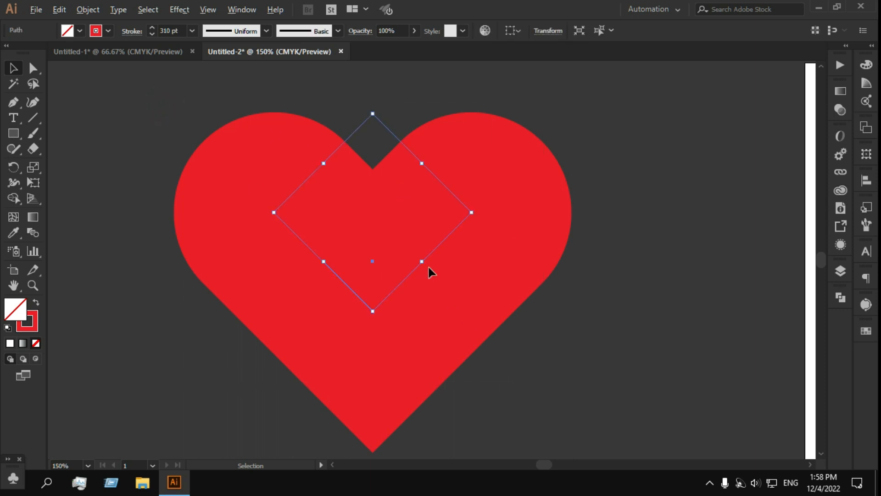
pyautogui.click(163, 28)
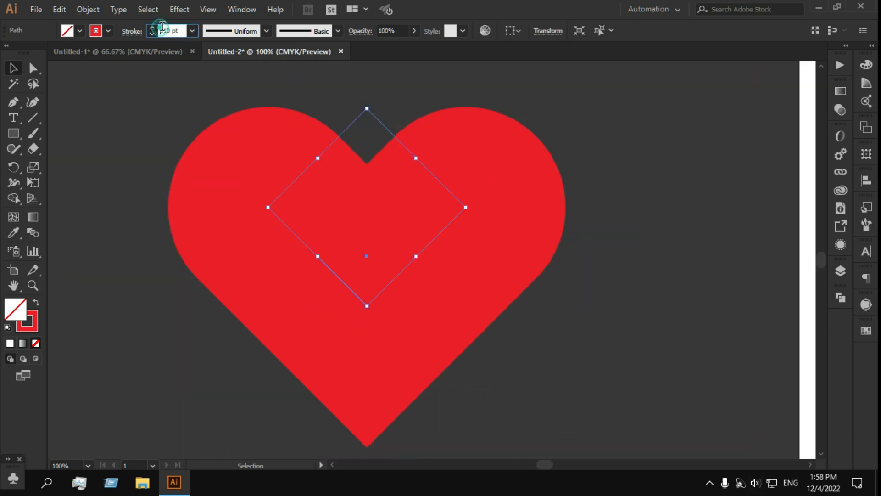
pyautogui.hotkey('shift', 'Up')
pyautogui.hotkey('shift', 'Up')
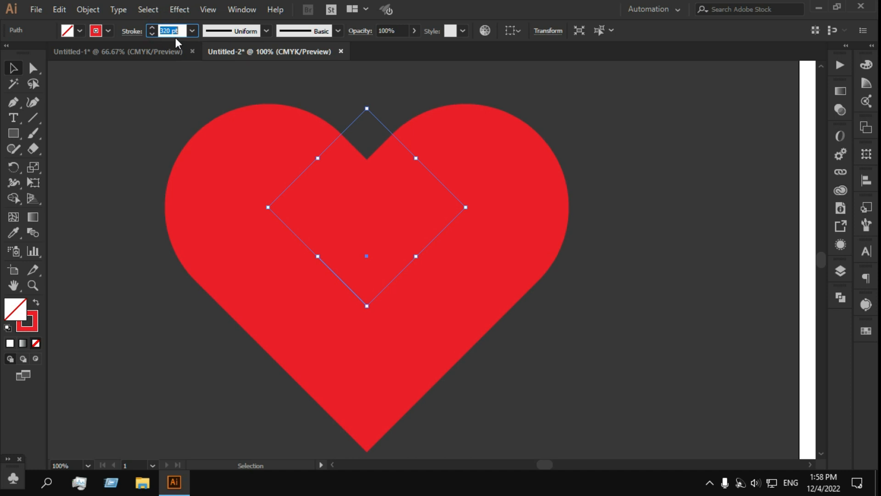
pyautogui.moveTo(368, 109); pyautogui.dragTo(366, 131)
pyautogui.scroll(-1, 361, 127)
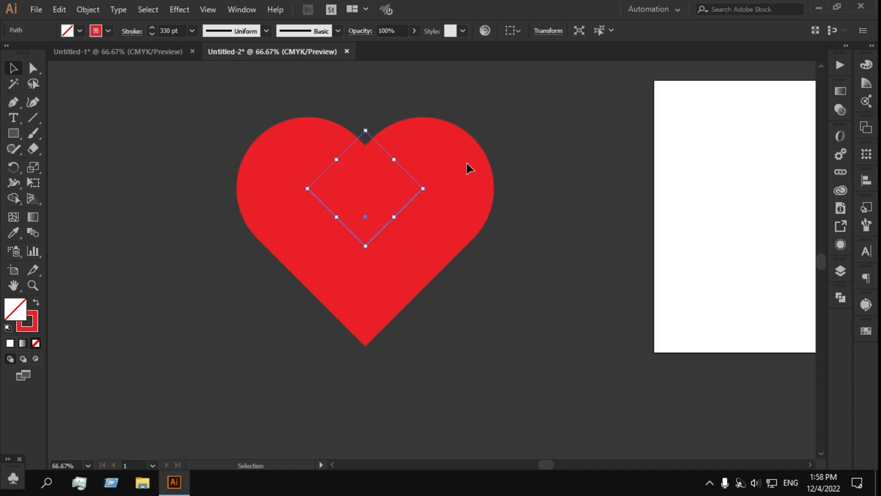
pyautogui.click(588, 166)
# - Duplicate the flat red heart, placing the copy in the empty space to its left
pyautogui.hscroll(1, 553, 291)
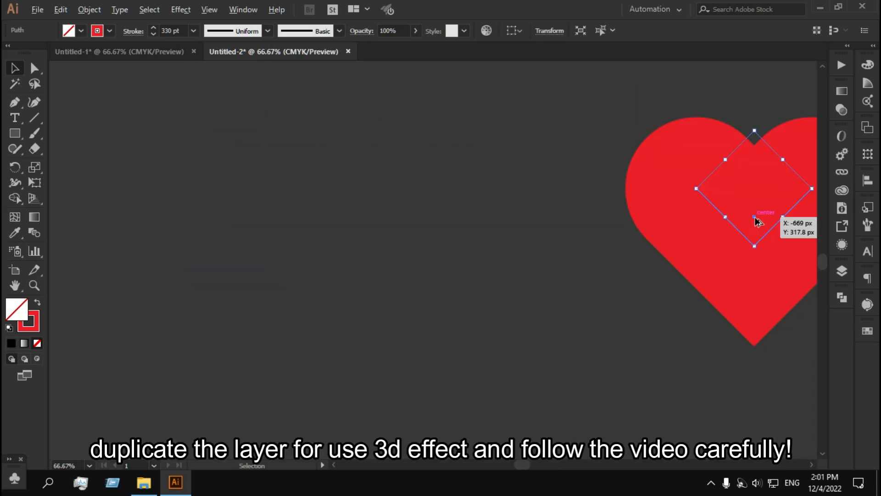
pyautogui.moveTo(758, 222)
pyautogui.mouseDown()
pyautogui.moveTo(318, 246)
pyautogui.moveTo(315, 255)
pyautogui.mouseUp()
pyautogui.hscroll(-1, 294, 286)
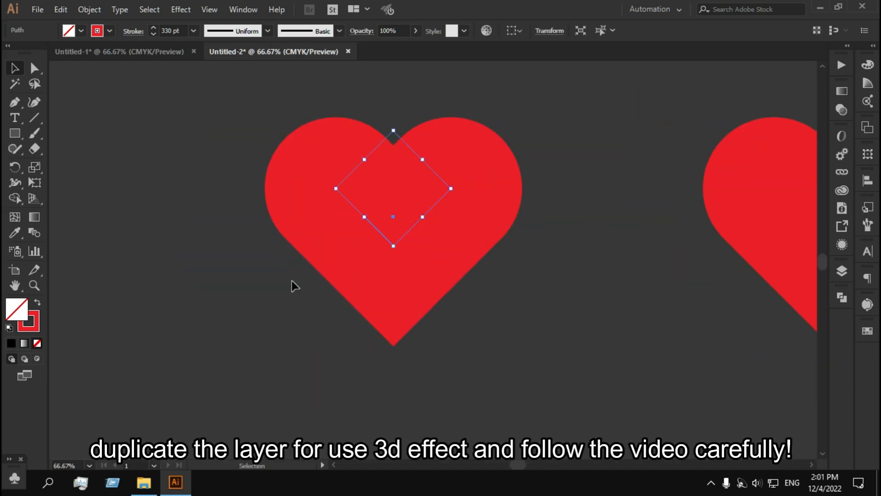
pyautogui.scroll(1, 502, 352)
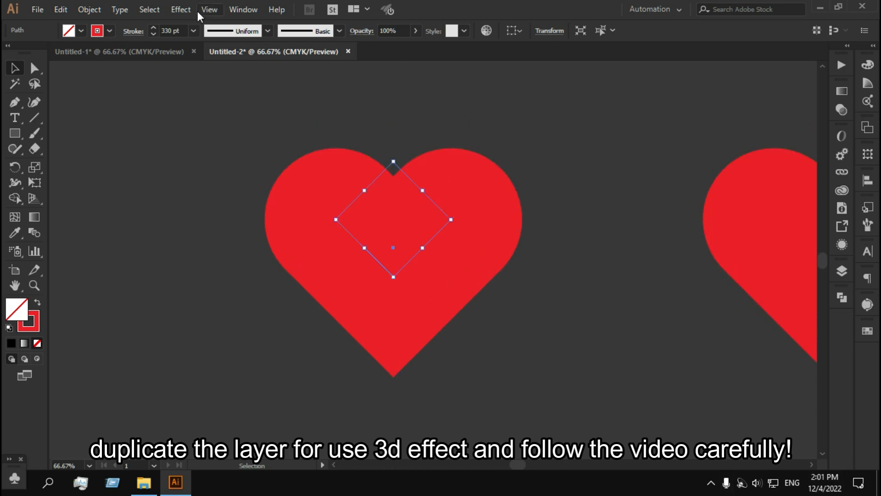
# - Add a 3D Extrude & Bevel effect with a 50 pt depth to the copied heart and turn on its preview
pyautogui.click(181, 9)
pyautogui.moveTo(198, 84)
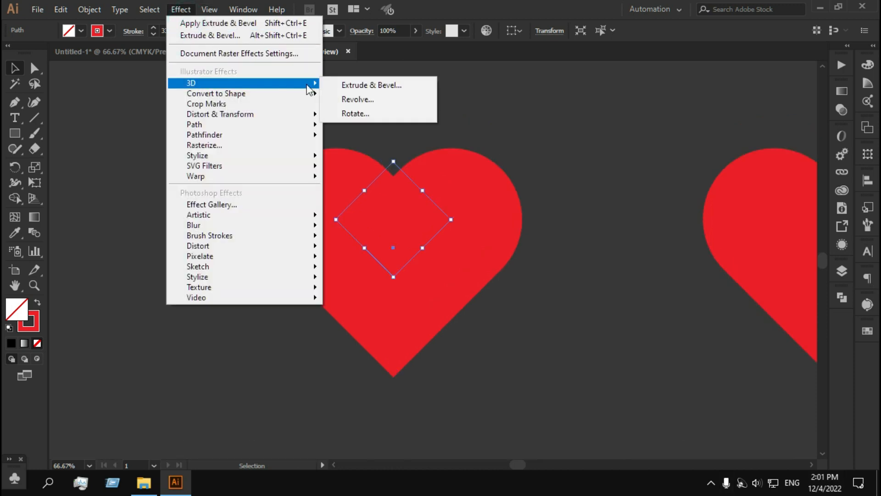
pyautogui.click(379, 85)
pyautogui.moveTo(617, 94); pyautogui.dragTo(692, 96)
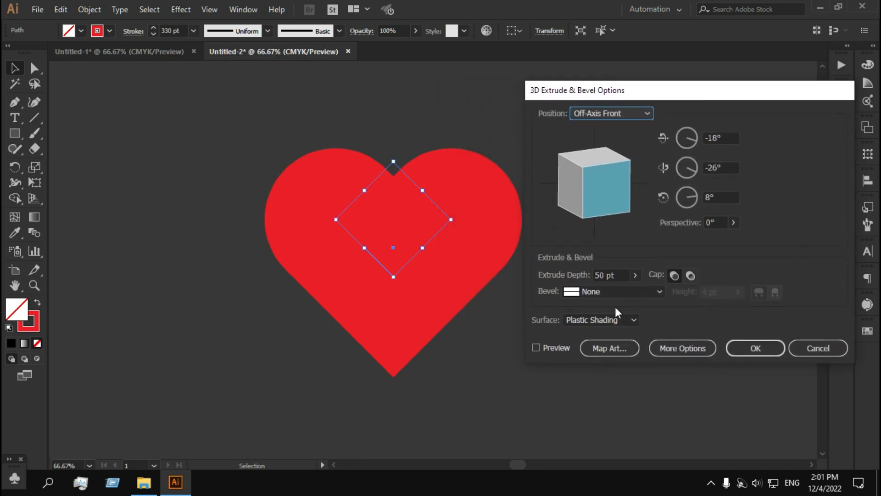
pyautogui.click(552, 346)
# - Try a custom rotation for the extruded heart with the X-axis angle at 2°, adjusting the other axis angles too
pyautogui.moveTo(596, 201); pyautogui.dragTo(602, 189)
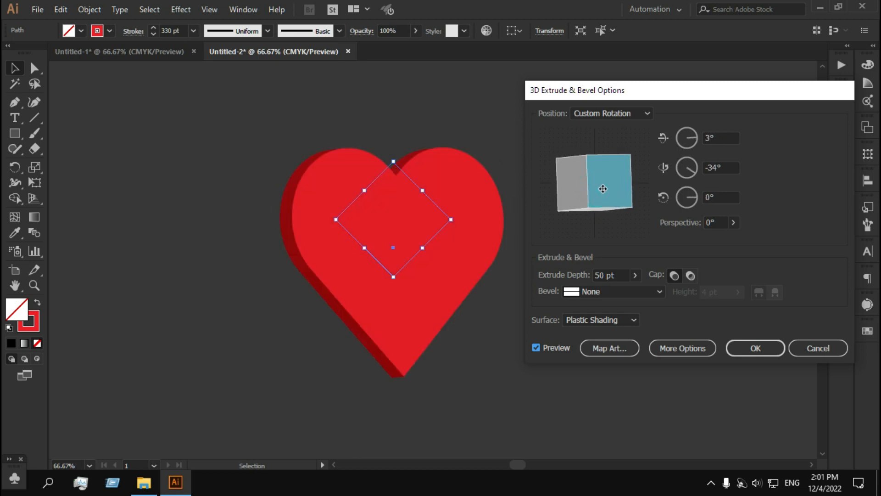
pyautogui.click(712, 168)
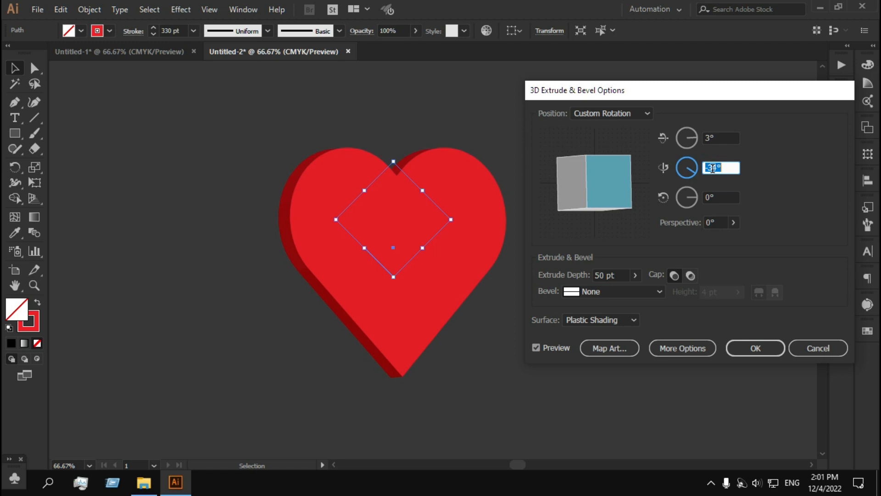
pyautogui.click(712, 135)
pyautogui.doubleClick(713, 136)
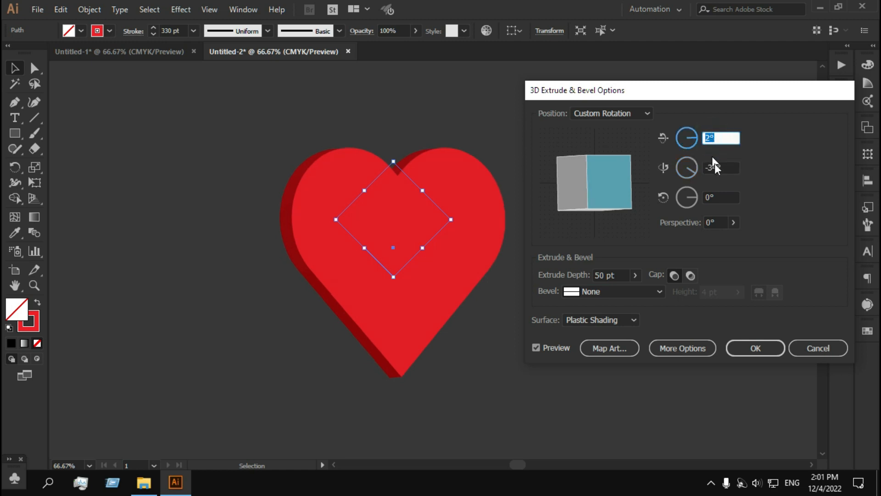
pyautogui.click(720, 194)
pyautogui.press('Down')
# - Set the extruded heart's rotation to 9° around X, 43° around Y and 2° around Z, and apply the effect
pyautogui.moveTo(618, 204); pyautogui.dragTo(588, 198)
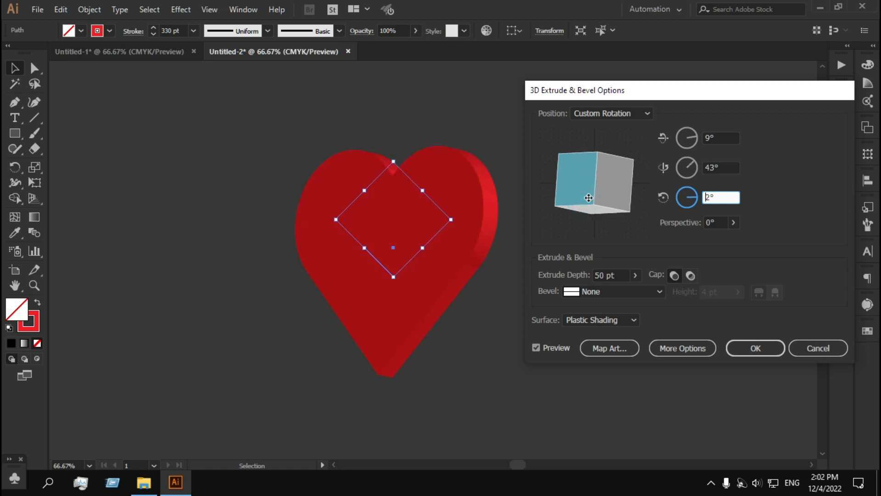
pyautogui.moveTo(724, 106); pyautogui.dragTo(726, 82)
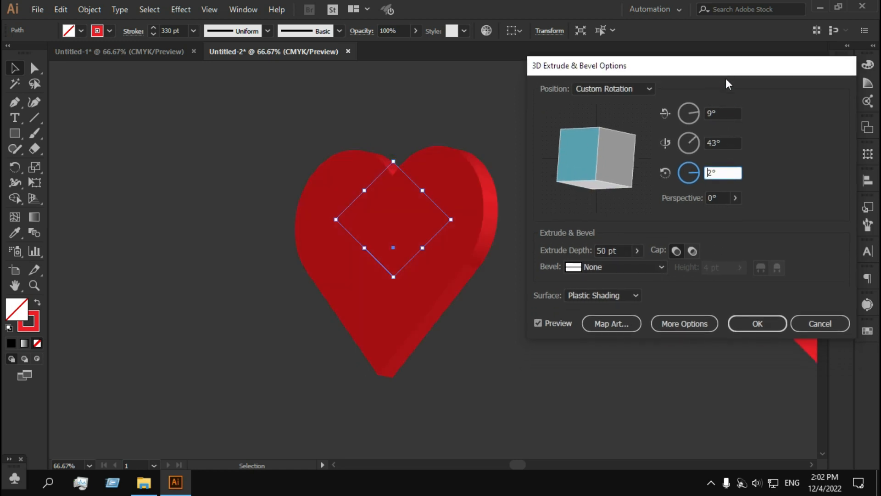
pyautogui.click(745, 322)
# - Duplicate the 3D red heart to its left and recolor the copy's stroke dark green
pyautogui.moveTo(546, 296); pyautogui.dragTo(324, 200)
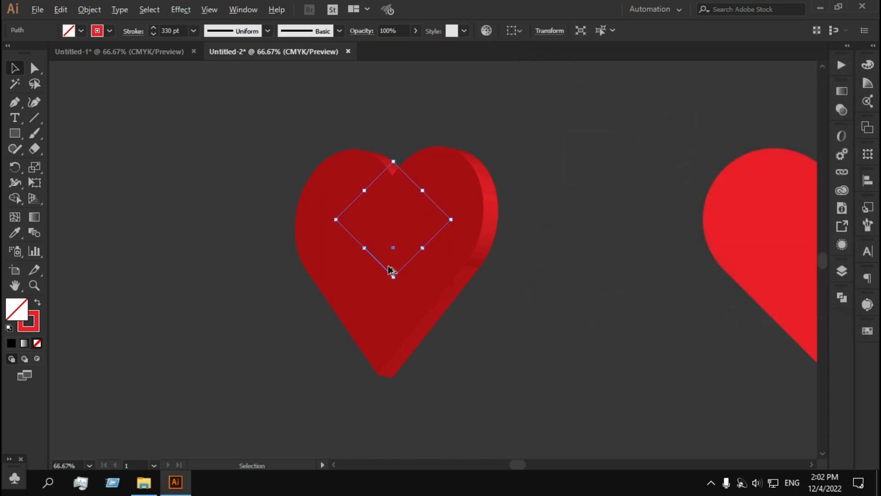
pyautogui.moveTo(397, 255); pyautogui.dragTo(153, 235)
pyautogui.click(107, 30)
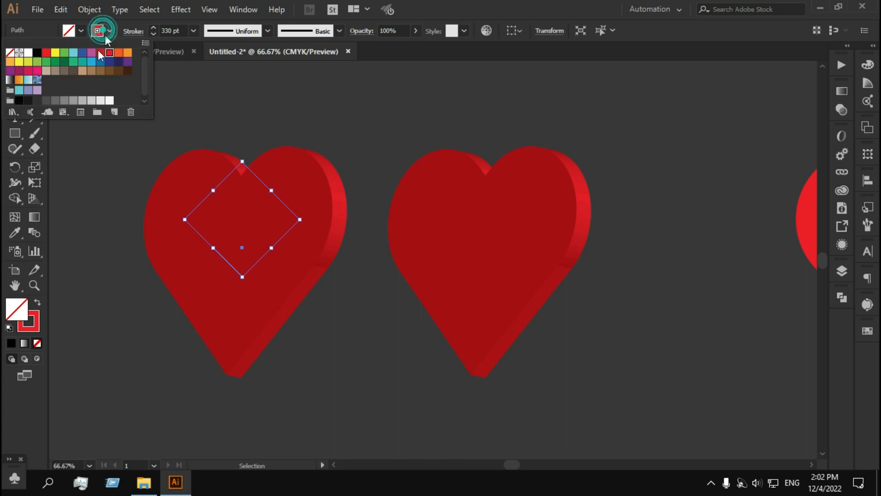
pyautogui.click(65, 64)
pyautogui.click(290, 95)
pyautogui.hscroll(-5, 236, 161)
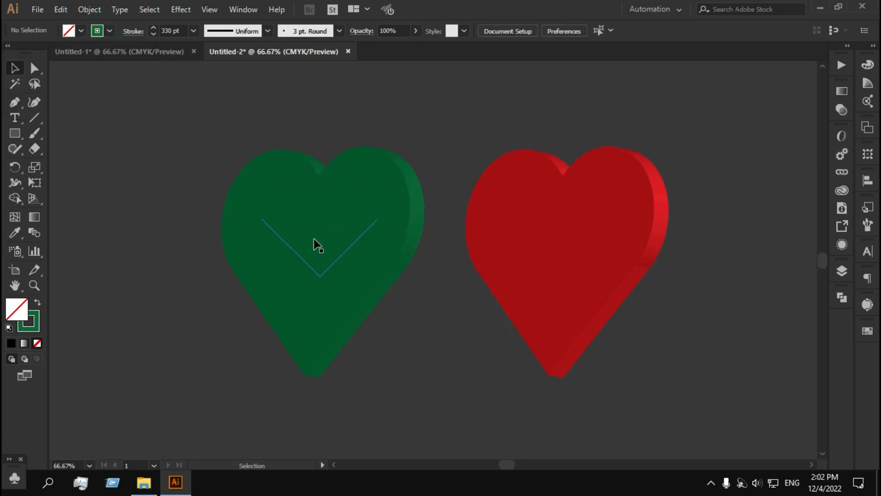
# - Duplicate the green 3D heart to its left and recolor the copy's stroke yellow
pyautogui.moveTo(419, 263); pyautogui.dragTo(163, 263)
pyautogui.hscroll(-2, 139, 80)
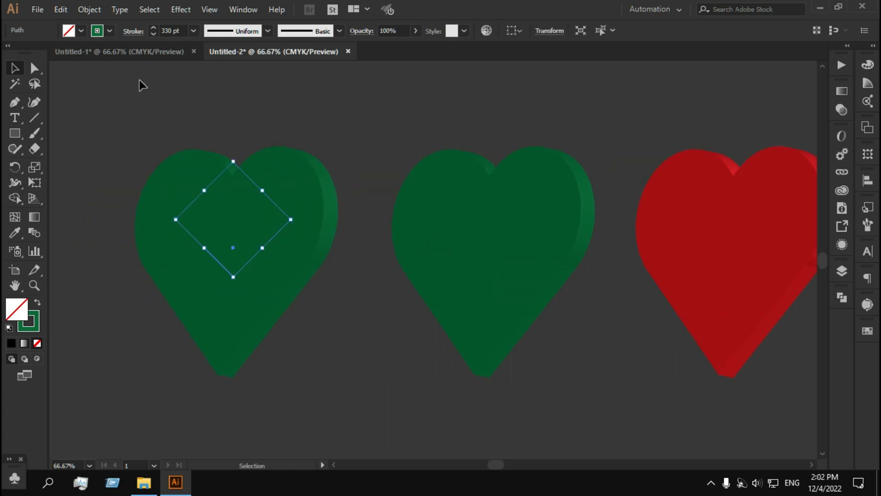
pyautogui.click(110, 31)
pyautogui.click(57, 54)
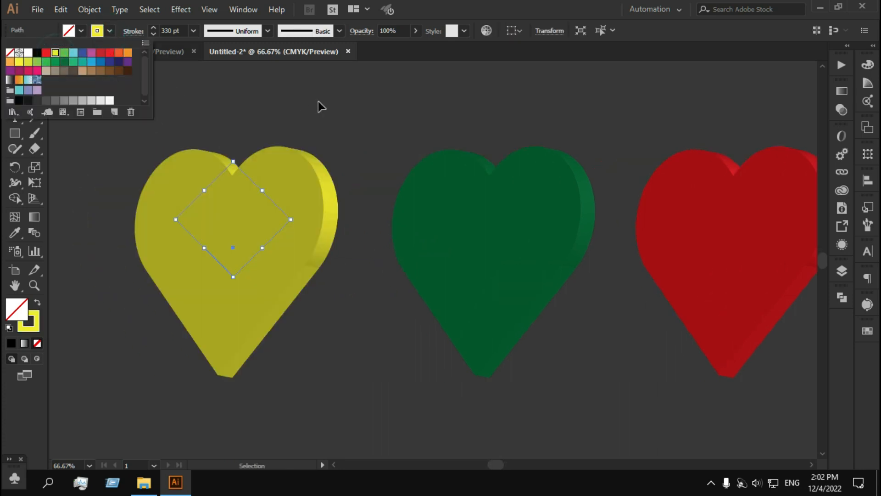
# - Duplicate the yellow 3D heart to its left and recolor the copy's stroke magenta pink
pyautogui.click(318, 101)
pyautogui.hscroll(-6, 324, 133)
pyautogui.moveTo(411, 266); pyautogui.dragTo(195, 260)
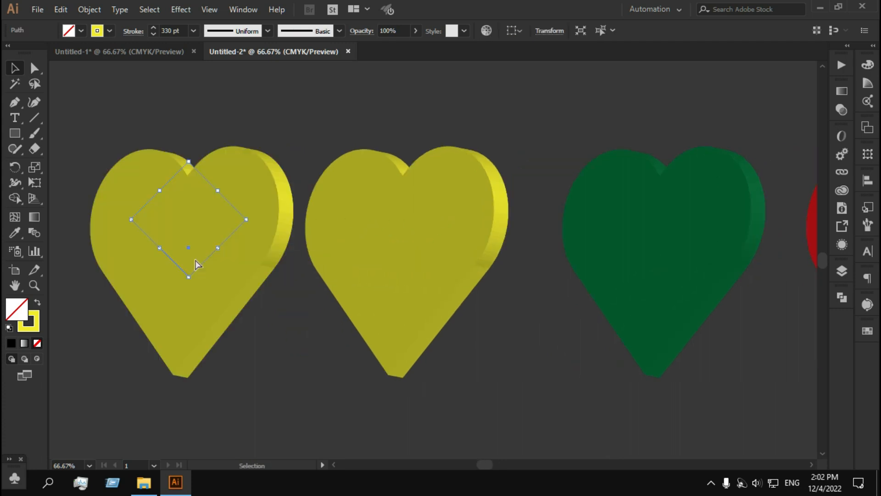
pyautogui.hscroll(-3, 195, 260)
pyautogui.hscroll(-2, 194, 257)
pyautogui.click(109, 31)
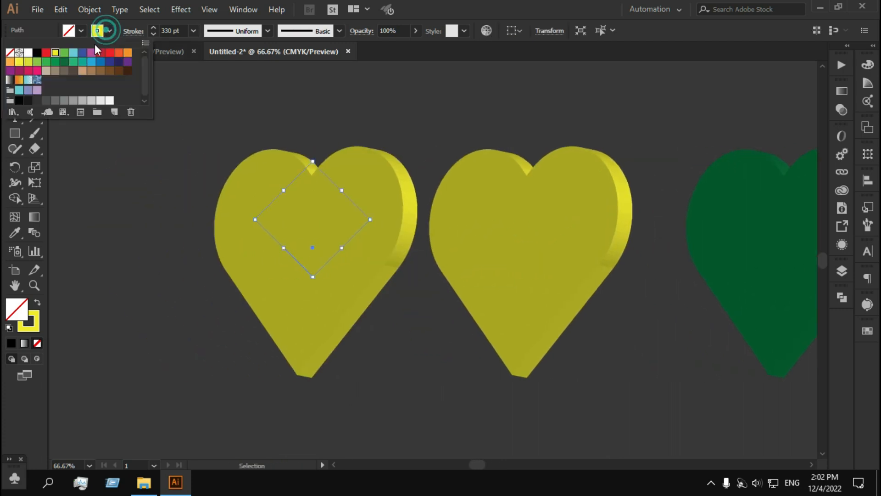
pyautogui.click(44, 69)
pyautogui.click(277, 101)
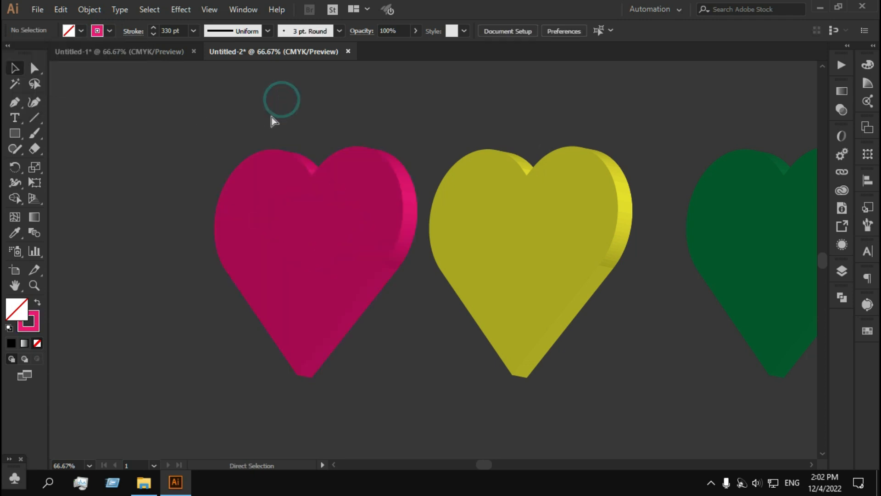
# - Nudge the green 3D heart slightly to the left, toward the yellow one
pyautogui.hotkey('ctrl', '-')
pyautogui.hotkey('ctrl', '-')
pyautogui.scroll(1, 514, 287)
pyautogui.scroll(1, 415, 293)
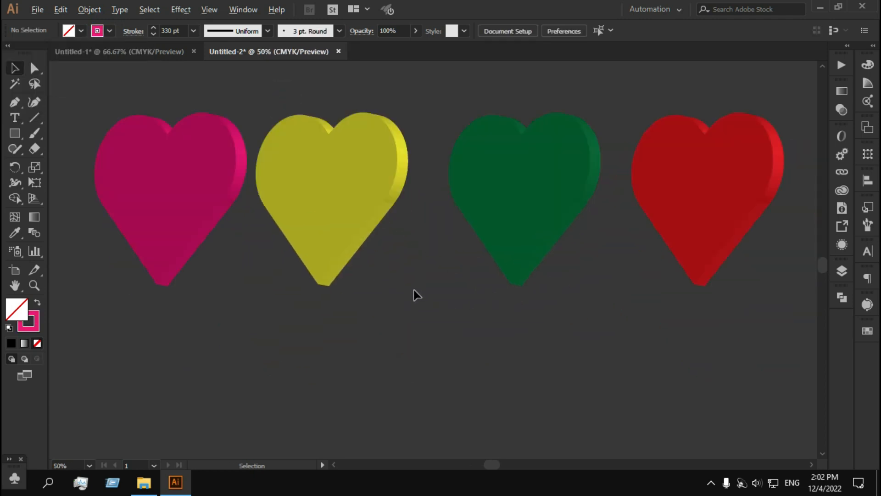
pyautogui.scroll(1, 562, 335)
pyautogui.moveTo(560, 335); pyautogui.dragTo(488, 150)
pyautogui.hotkey('shift', 'Left')
# - Distribute the four 3D hearts evenly by their vertical and horizontal centers, aligned to the selection
pyautogui.moveTo(189, 87); pyautogui.dragTo(719, 225)
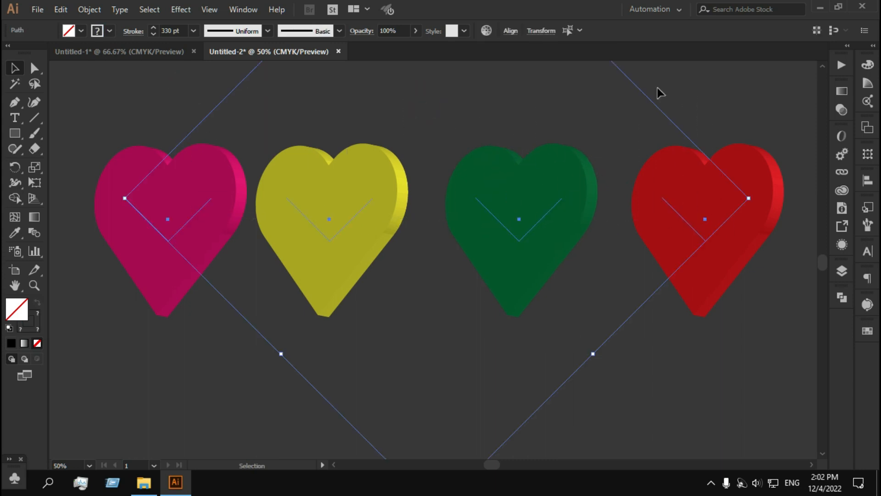
pyautogui.click(514, 31)
pyautogui.click(501, 137)
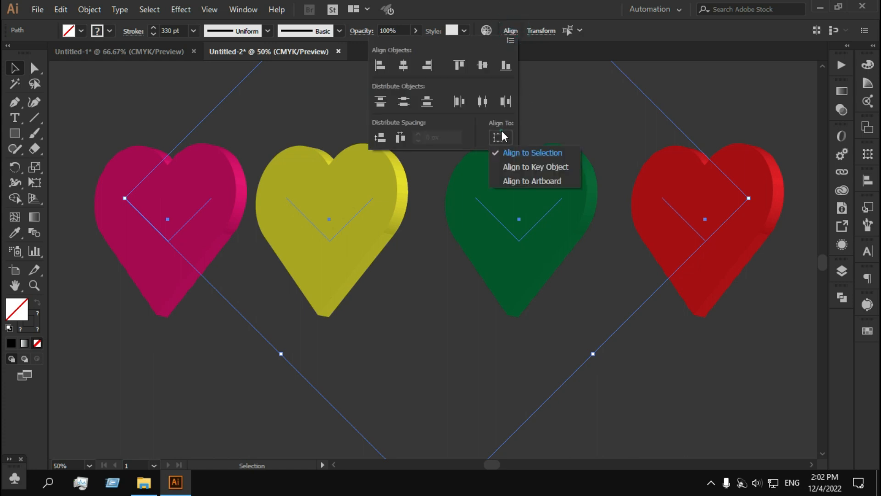
pyautogui.click(532, 153)
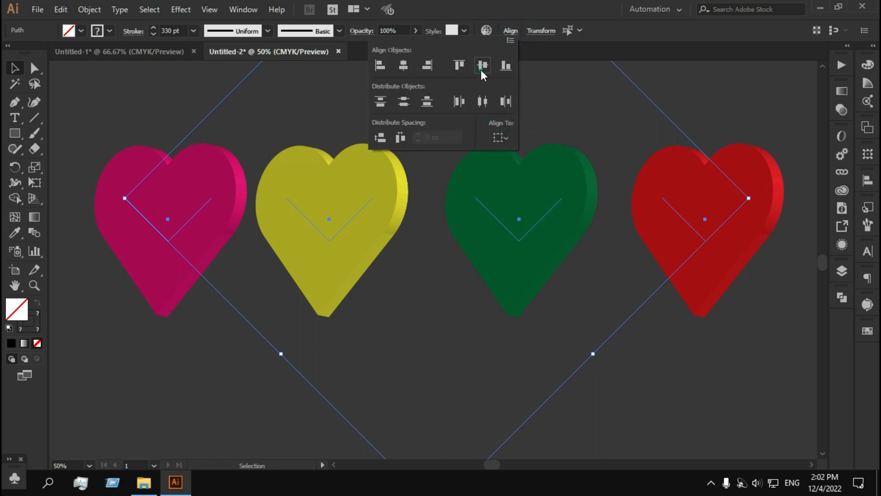
pyautogui.click(403, 101)
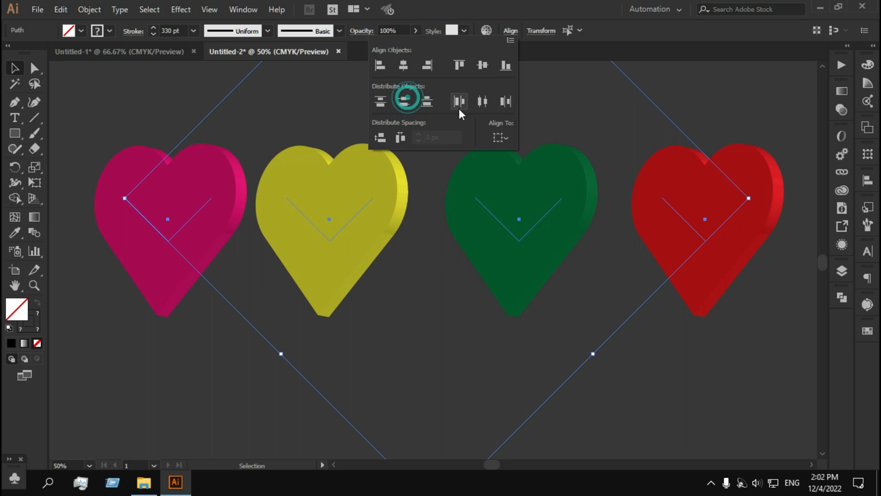
pyautogui.click(482, 102)
pyautogui.click(684, 70)
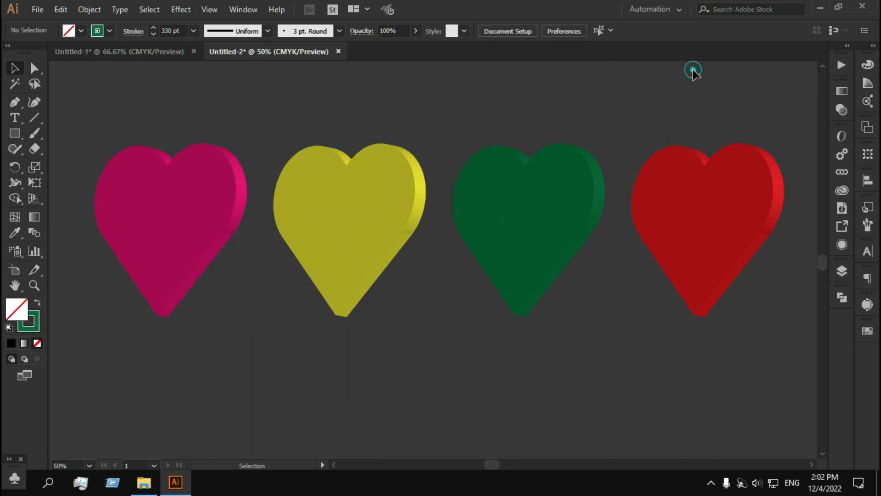
pyautogui.click(692, 70)
# - Draw a rectangle around the artboard, slightly larger than it on all sides
pyautogui.scroll(-1, 627, 89)
pyautogui.scroll(1, 611, 97)
pyautogui.scroll(-3, 619, 114)
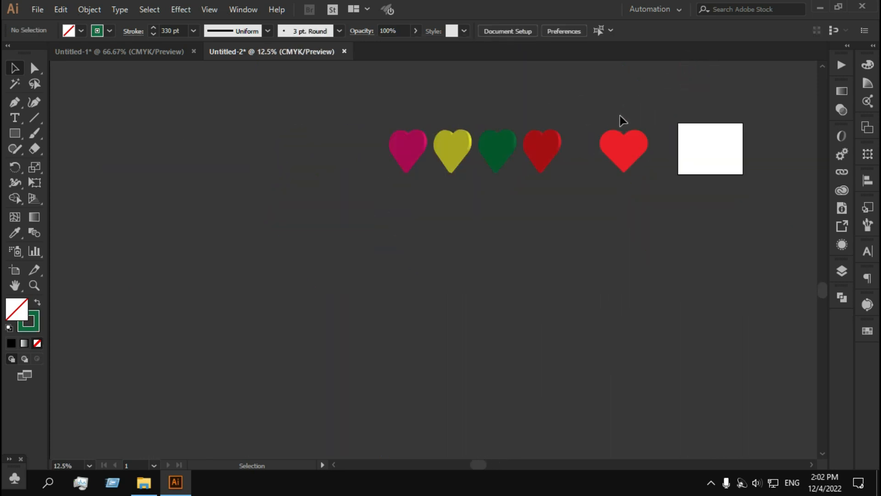
pyautogui.hscroll(2, 560, 173)
pyautogui.scroll(1, 561, 173)
pyautogui.hscroll(3, 586, 173)
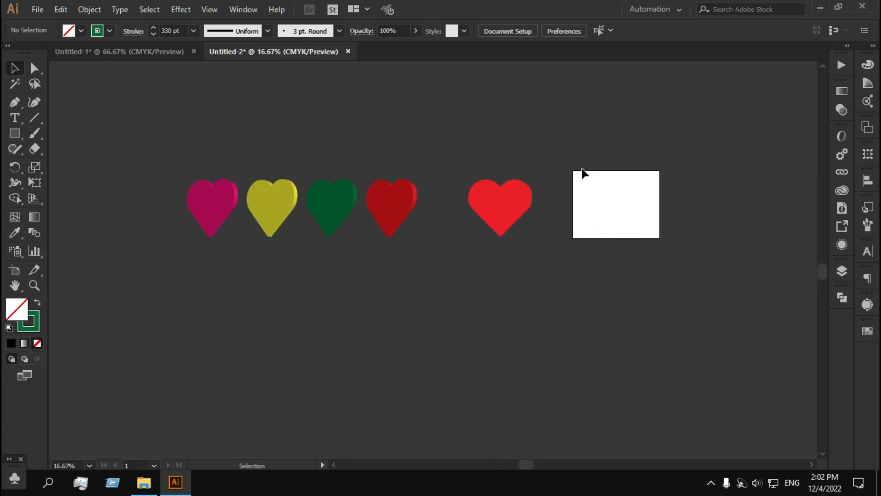
pyautogui.click(15, 133)
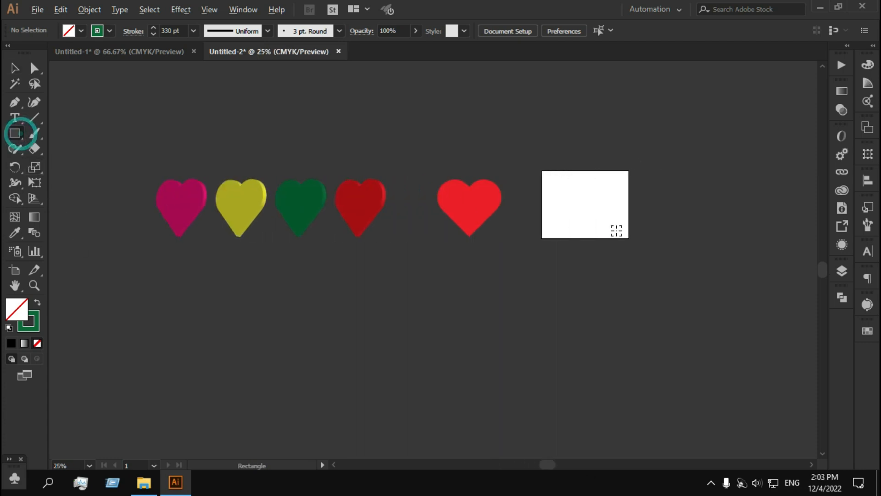
pyautogui.scroll(1, 643, 253)
pyautogui.moveTo(693, 308)
pyautogui.mouseDown()
pyautogui.moveTo(574, 240)
pyautogui.moveTo(503, 152)
pyautogui.mouseUp()
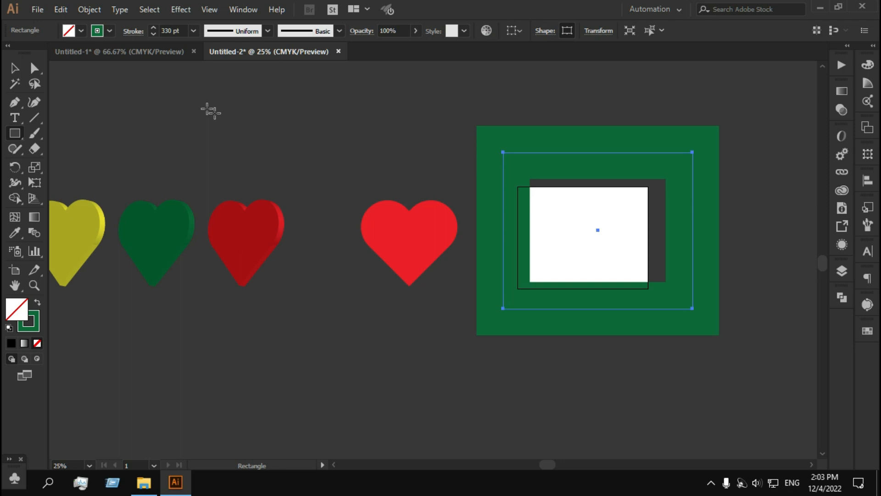
# - Remove the rectangle's stroke and fill it with black
pyautogui.click(109, 31)
pyautogui.click(13, 55)
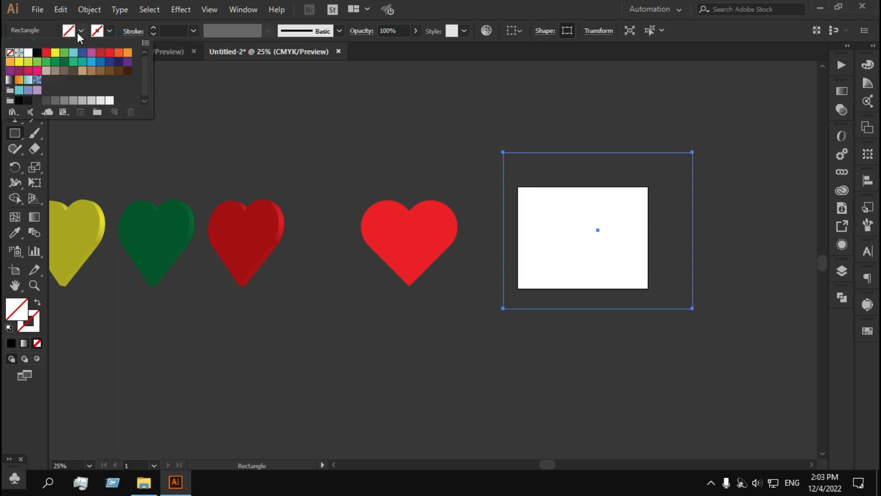
pyautogui.click(79, 31)
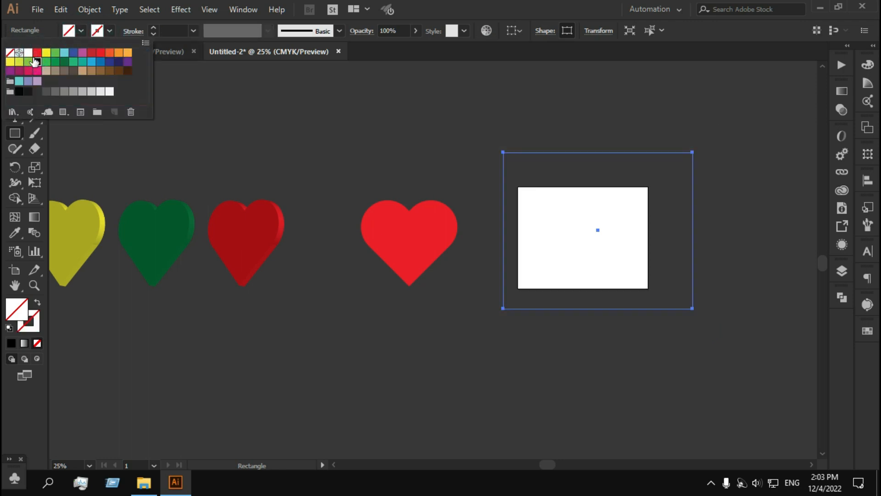
pyautogui.click(37, 61)
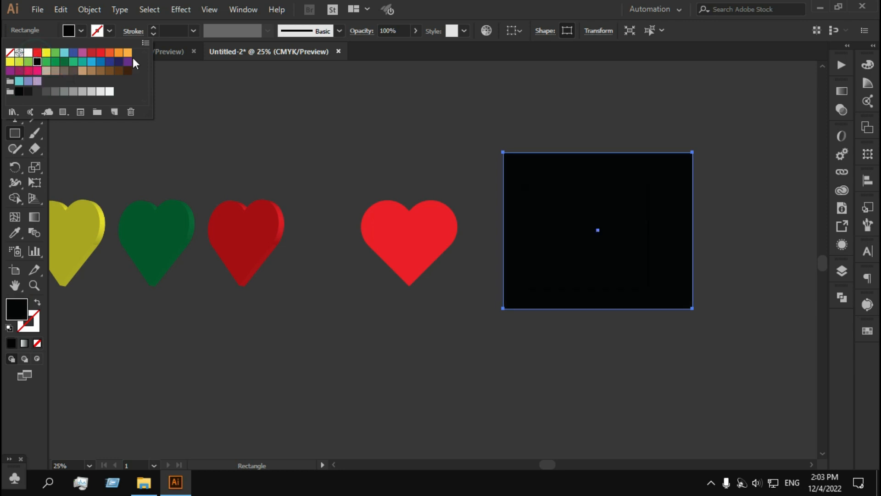
pyautogui.click(68, 31)
# - Enlarge the black rectangle from its lower corner until it is bigger than the row of 3D hearts
pyautogui.scroll(1, 567, 212)
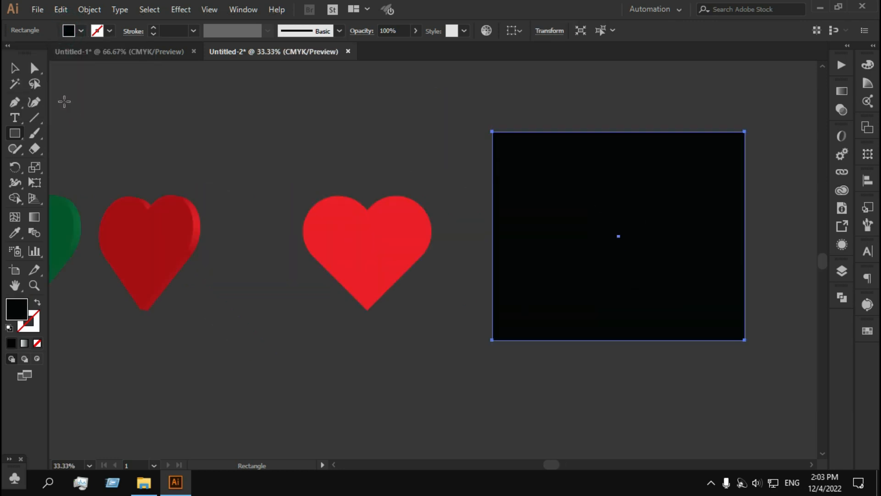
pyautogui.click(16, 69)
pyautogui.hscroll(-5, 298, 163)
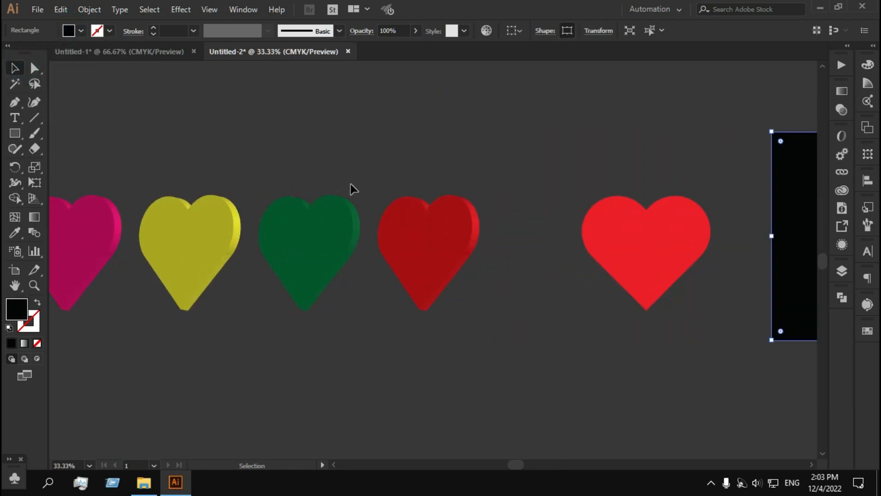
pyautogui.scroll(-2, 361, 189)
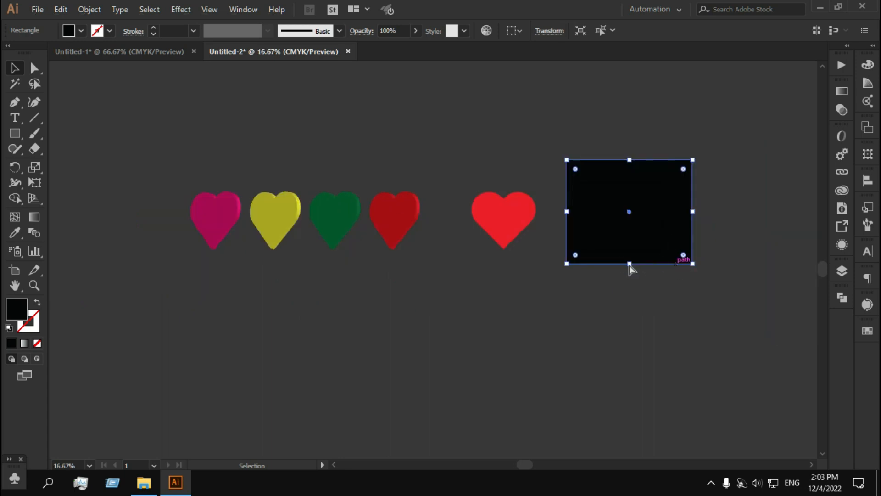
pyautogui.hscroll(5, 573, 270)
pyautogui.moveTo(460, 265); pyautogui.dragTo(655, 420)
pyautogui.scroll(-3, 528, 332)
pyautogui.hscroll(-2, 510, 344)
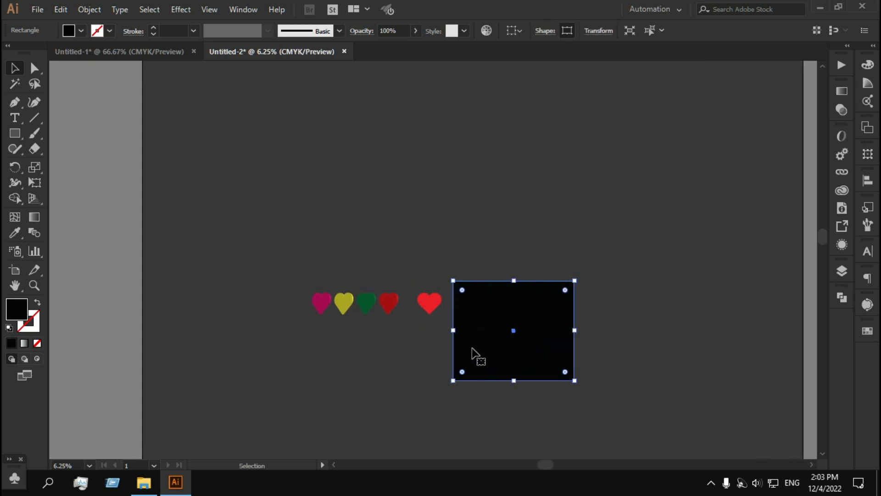
# - Move the black rectangle over the four 3D hearts and send it to the back as their background
pyautogui.scroll(2, 448, 350)
pyautogui.hscroll(-2, 679, 350)
pyautogui.moveTo(702, 331); pyautogui.dragTo(413, 295)
pyautogui.scroll(2, 374, 270)
pyautogui.rightClick(373, 261)
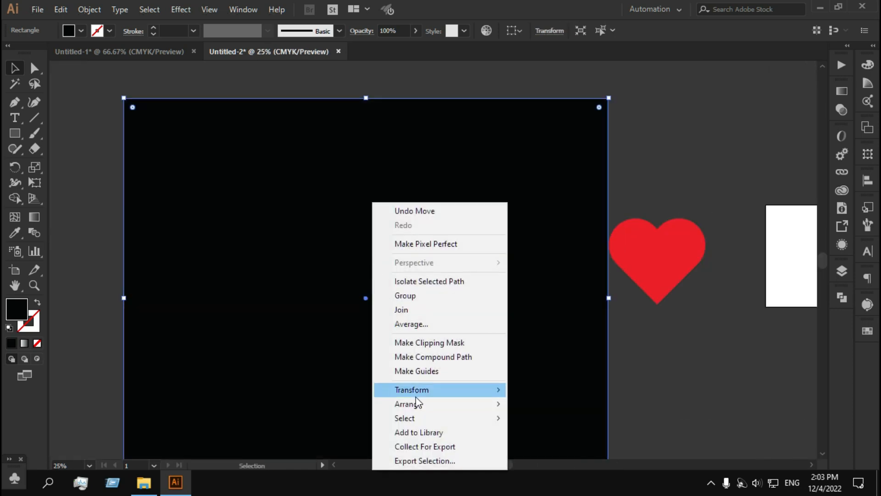
pyautogui.moveTo(443, 404)
pyautogui.click(554, 444)
pyautogui.scroll(-3, 508, 394)
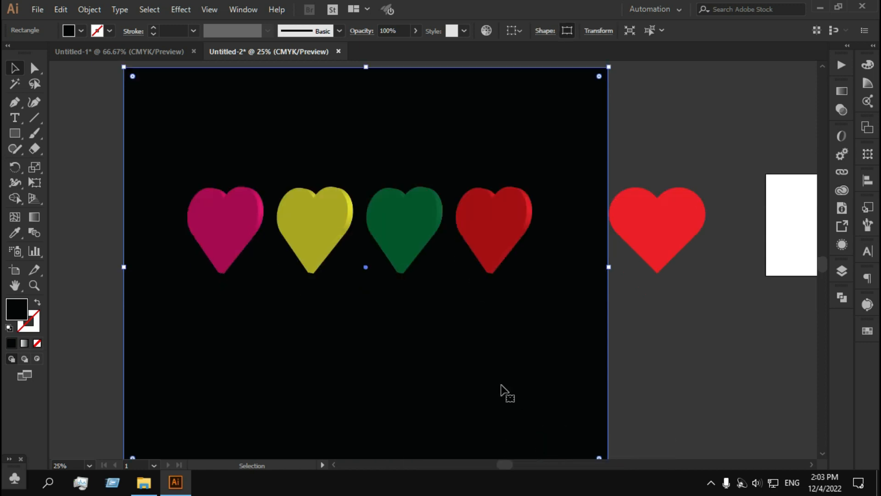
# - Shrink the black background rectangle proportionally from its bottom edge so it frames the four hearts more tightly
pyautogui.moveTo(366, 406); pyautogui.dragTo(366, 353)
pyautogui.click(688, 357)
pyautogui.scroll(5, 687, 360)
pyautogui.hscroll(-3, 687, 362)
pyautogui.hscroll(-1, 663, 171)
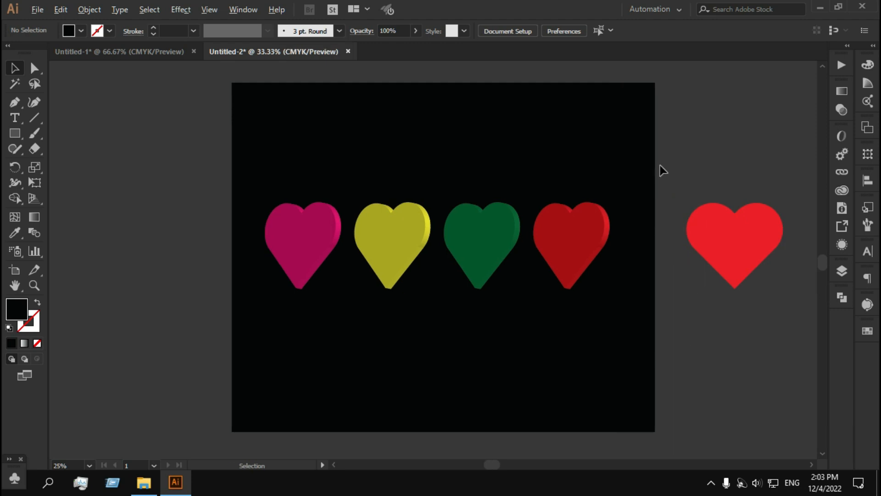
pyautogui.scroll(1, 662, 171)
pyautogui.hscroll(-3, 677, 206)
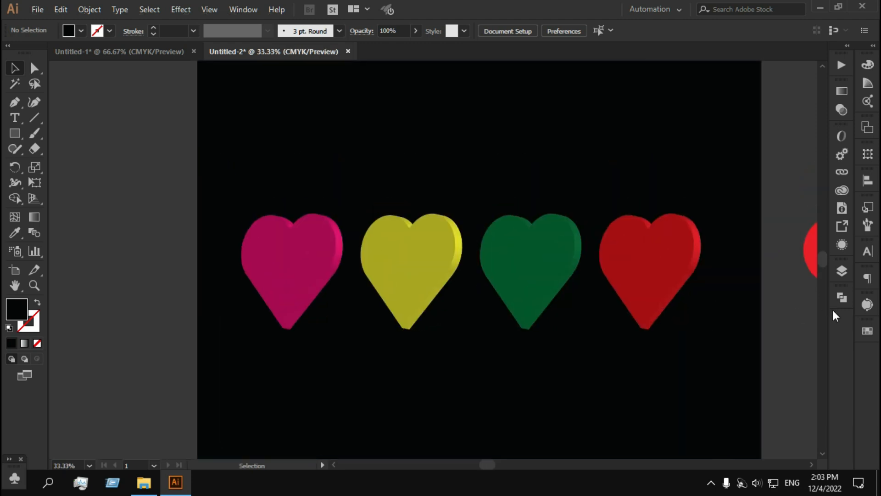
pyautogui.scroll(-1, 834, 312)
# - Add the text "THANK YOU SO MUCH FOR WATCHING" above the hearts, enlarge it to 101.71 pt and center it over them
pyautogui.click(15, 117)
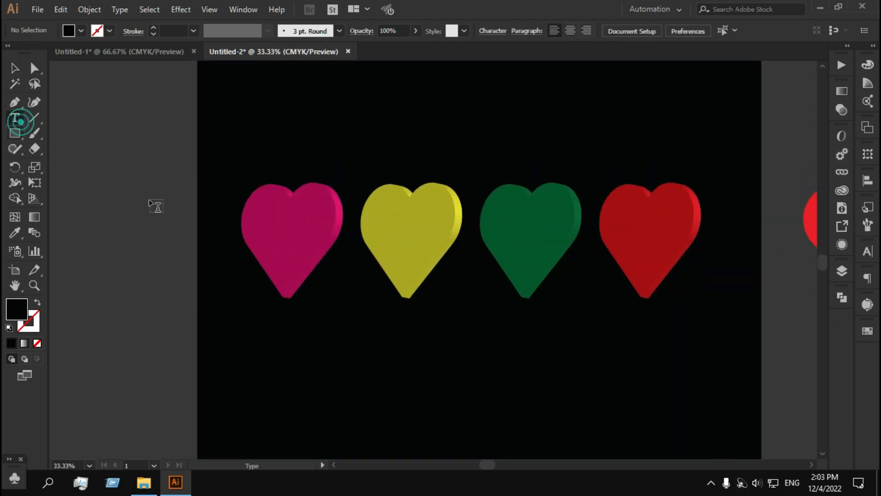
pyautogui.scroll(4, 360, 252)
pyautogui.click(388, 235)
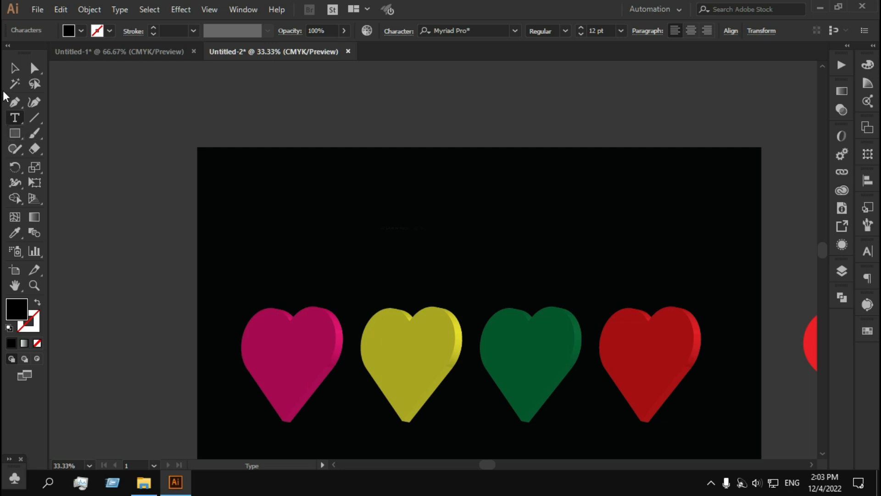
pyautogui.click(14, 69)
pyautogui.moveTo(423, 219); pyautogui.dragTo(731, 229)
pyautogui.moveTo(611, 231); pyautogui.dragTo(548, 231)
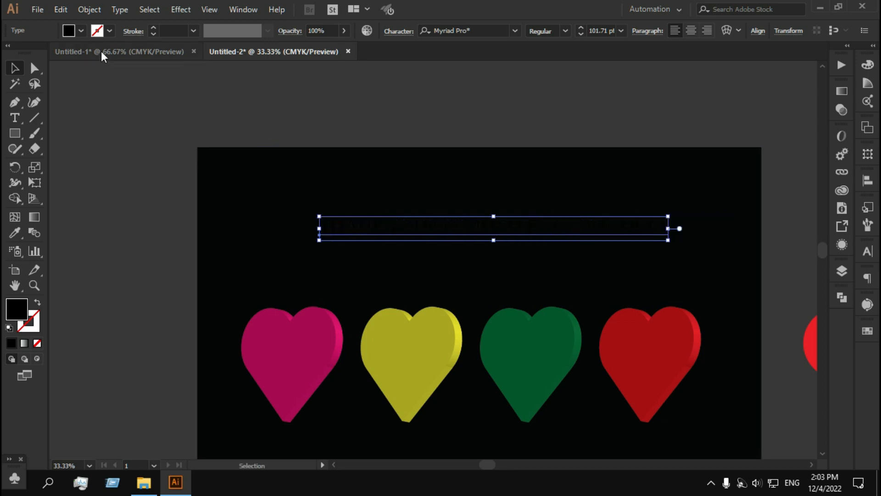
# - Fill the thank-you text with white and deselect it
pyautogui.click(81, 31)
pyautogui.click(30, 51)
pyautogui.click(409, 77)
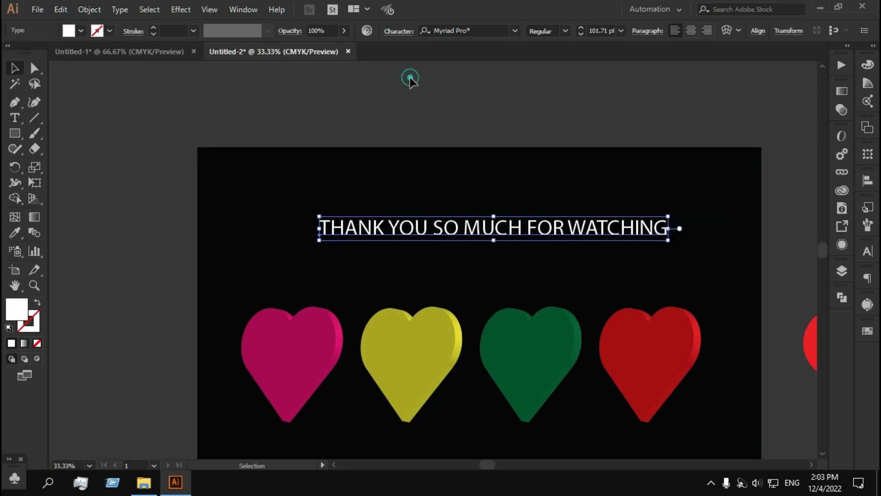
pyautogui.click(410, 77)
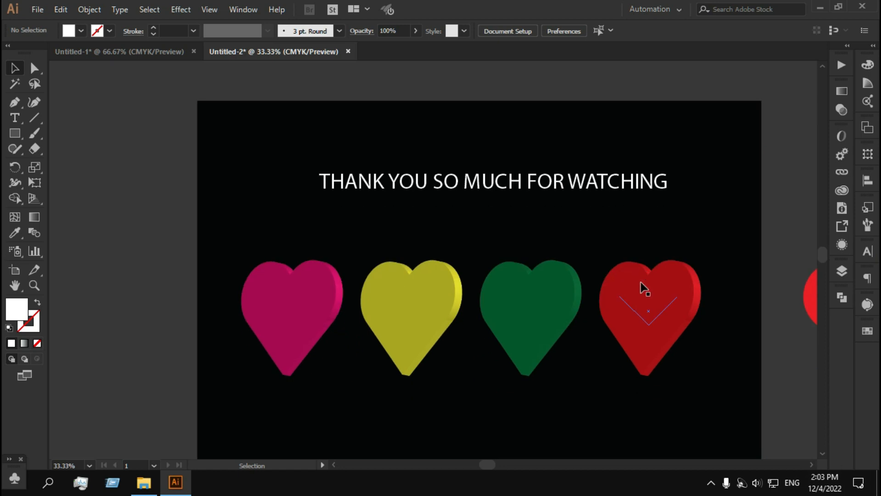
pyautogui.click(148, 341)
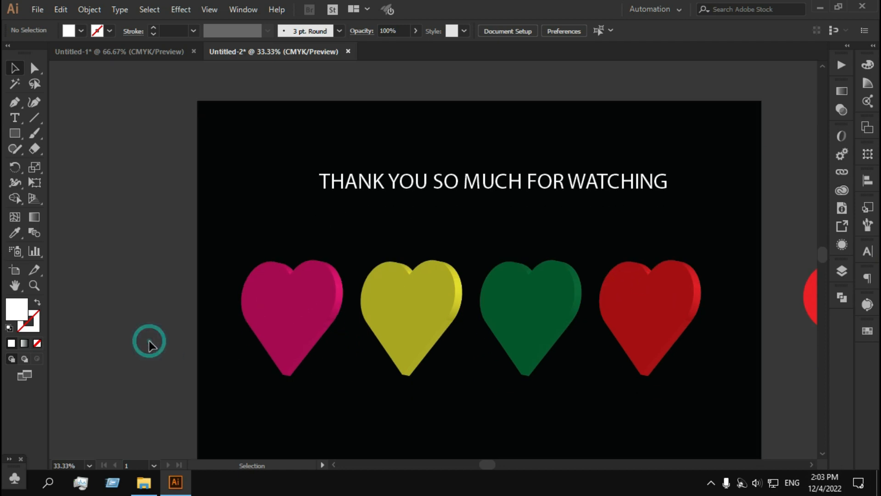